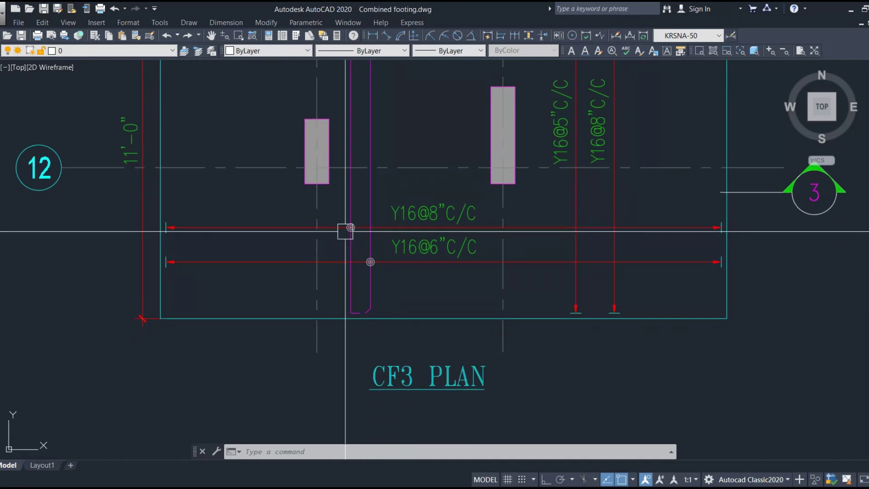
pyautogui.scroll(4, 376, 225)
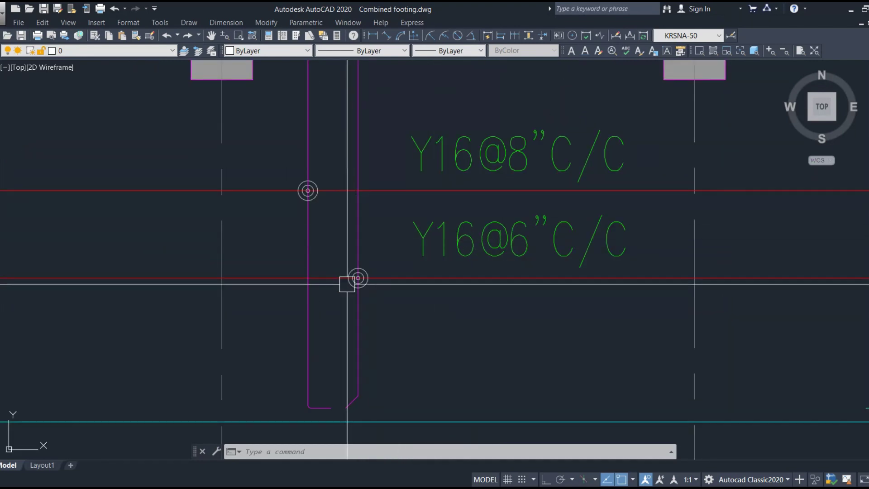
pyautogui.click(358, 209)
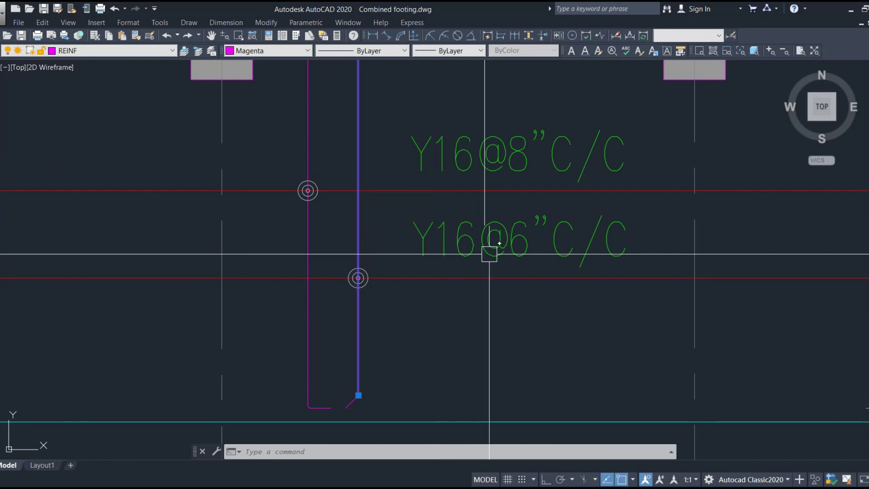
pyautogui.moveTo(413, 296); pyautogui.dragTo(423, 322)
pyautogui.press('Escape')
pyautogui.moveTo(350, 222); pyautogui.dragTo(359, 279)
pyautogui.click(440, 273)
pyautogui.click(329, 218)
pyautogui.click(502, 220)
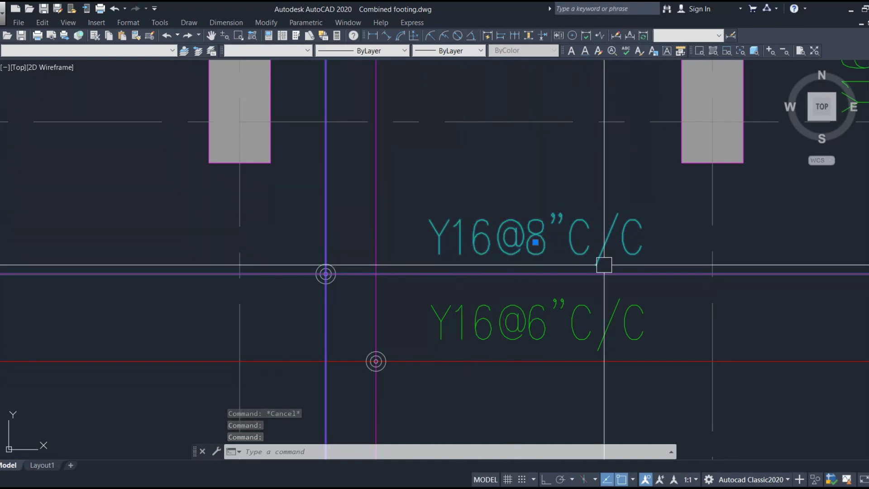
pyautogui.scroll(-4, 479, 245)
pyautogui.press('Escape')
pyautogui.scroll(-3, 498, 218)
pyautogui.scroll(5, 543, 181)
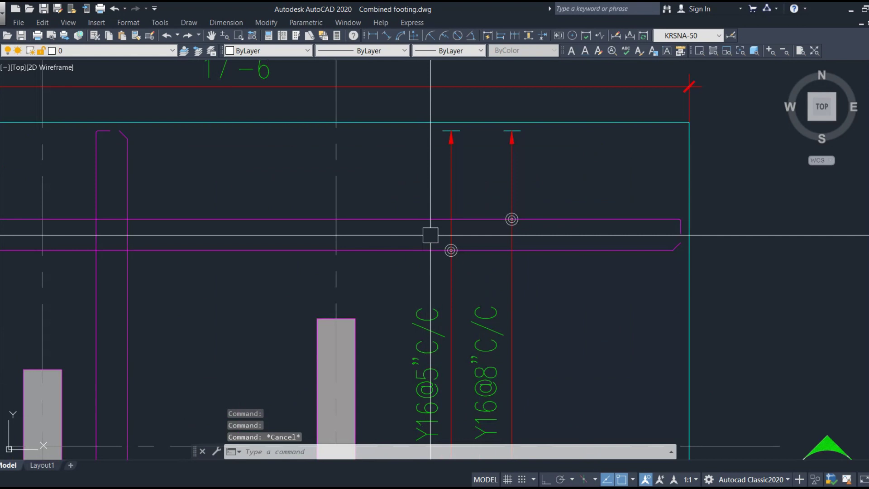
pyautogui.scroll(-2, 397, 227)
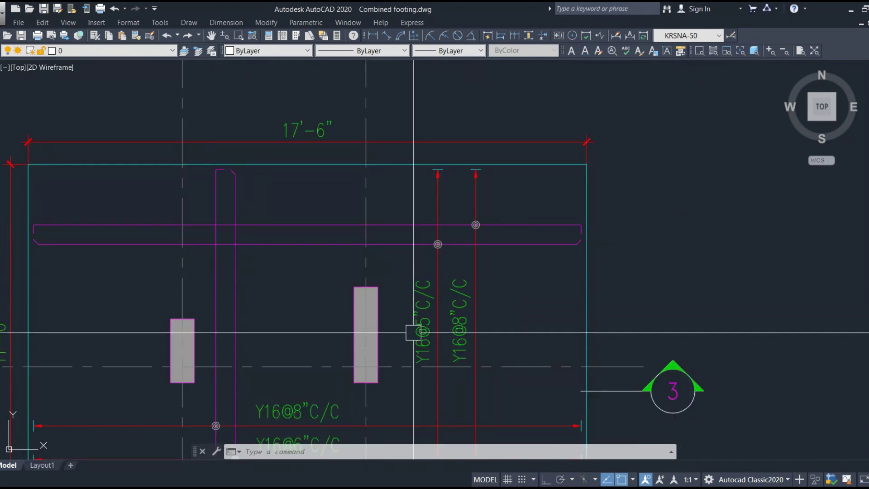
pyautogui.scroll(-2, 437, 381)
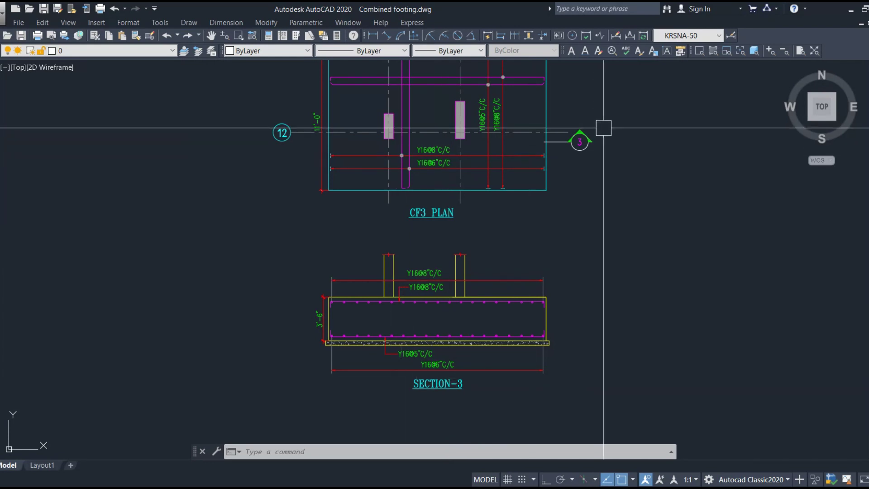
pyautogui.scroll(2, 453, 294)
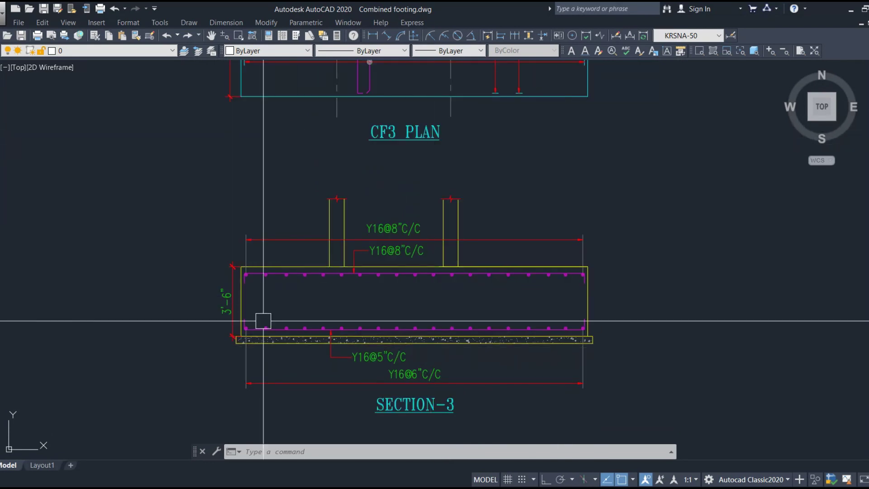
pyautogui.scroll(4, 549, 341)
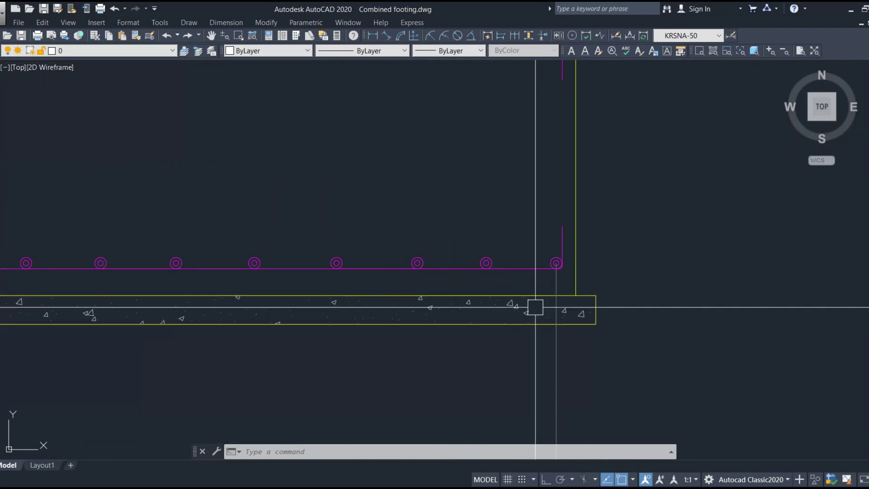
pyautogui.press('Escape')
pyautogui.press('Escape')
pyautogui.scroll(-5, 552, 331)
pyautogui.scroll(5, 339, 350)
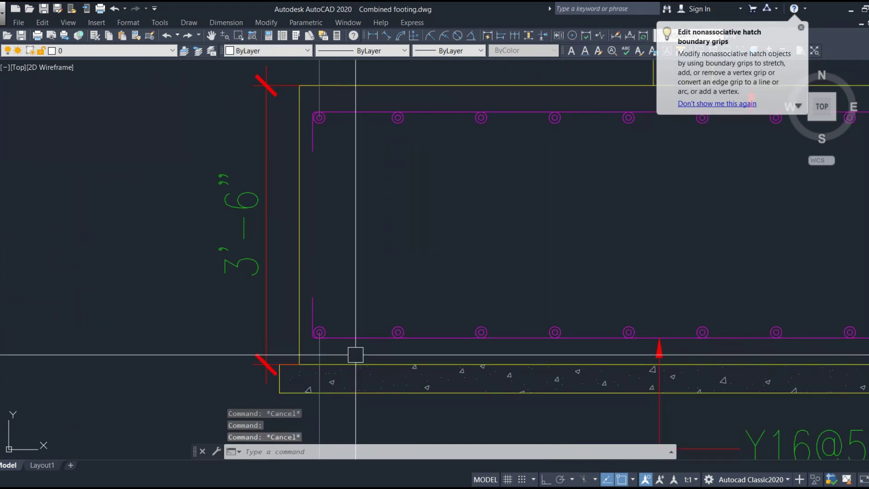
pyautogui.moveTo(356, 175)
pyautogui.mouseDown()
pyautogui.moveTo(289, 248)
pyautogui.moveTo(86, 151)
pyautogui.mouseUp()
pyautogui.click(314, 315)
pyautogui.scroll(-5, 339, 342)
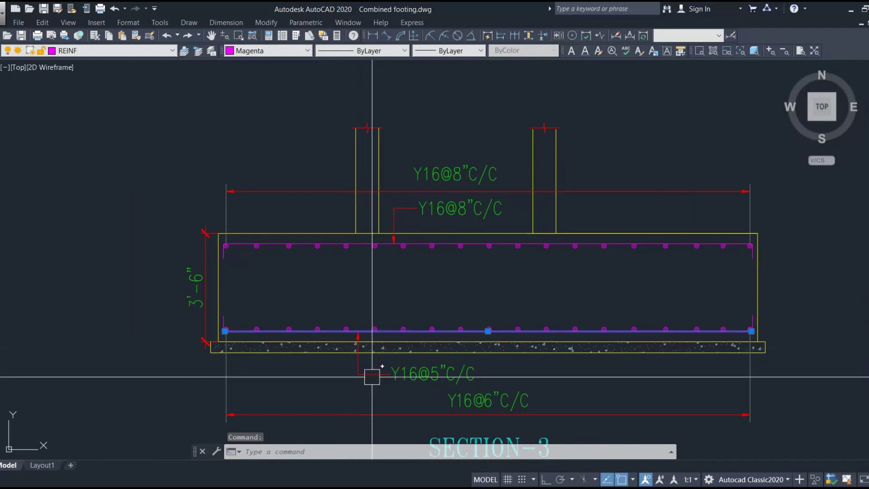
pyautogui.scroll(4, 371, 374)
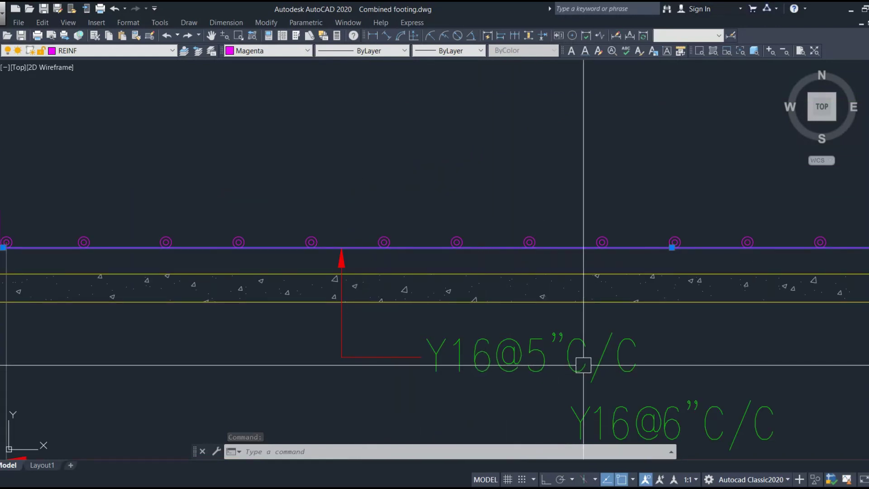
pyautogui.scroll(-5, 620, 365)
pyautogui.scroll(3, 452, 189)
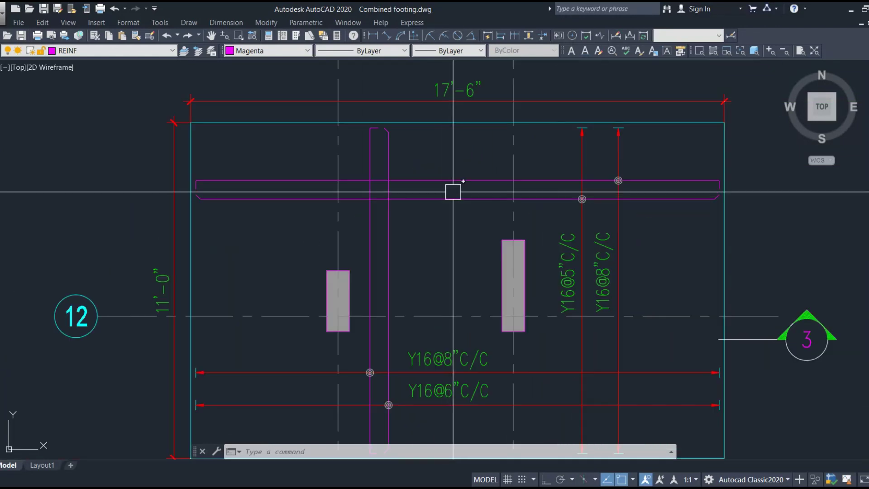
pyautogui.press('Escape')
pyautogui.scroll(2, 306, 186)
pyautogui.scroll(6, 127, 199)
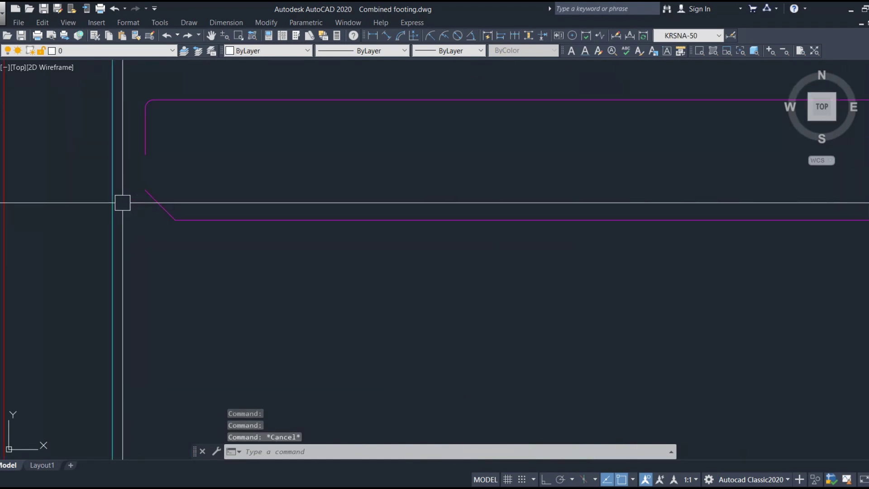
pyautogui.scroll(-6, 213, 222)
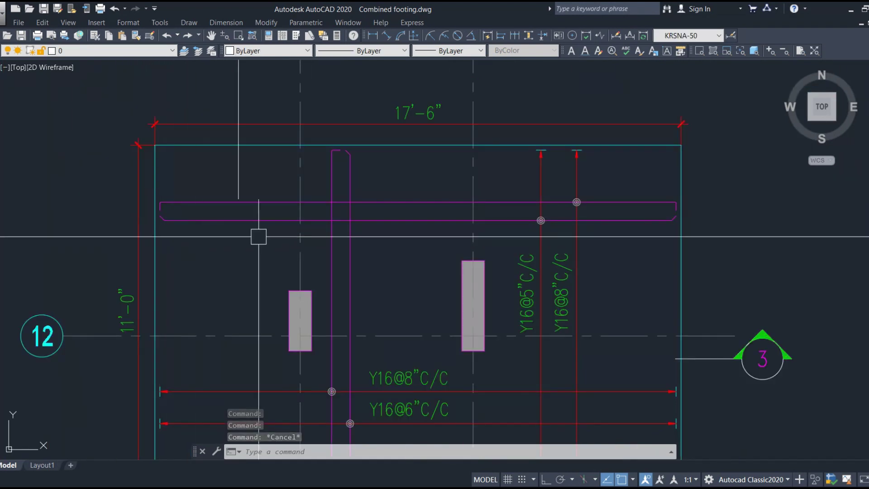
pyautogui.scroll(5, 667, 134)
pyautogui.moveTo(190, 142); pyautogui.dragTo(737, 185)
pyautogui.scroll(-2, 268, 179)
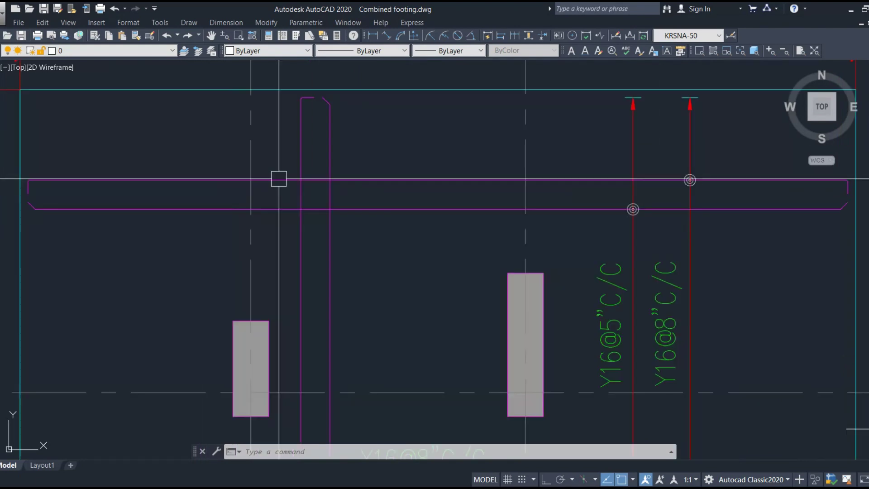
pyautogui.moveTo(278, 179); pyautogui.dragTo(475, 161)
pyautogui.click(364, 190)
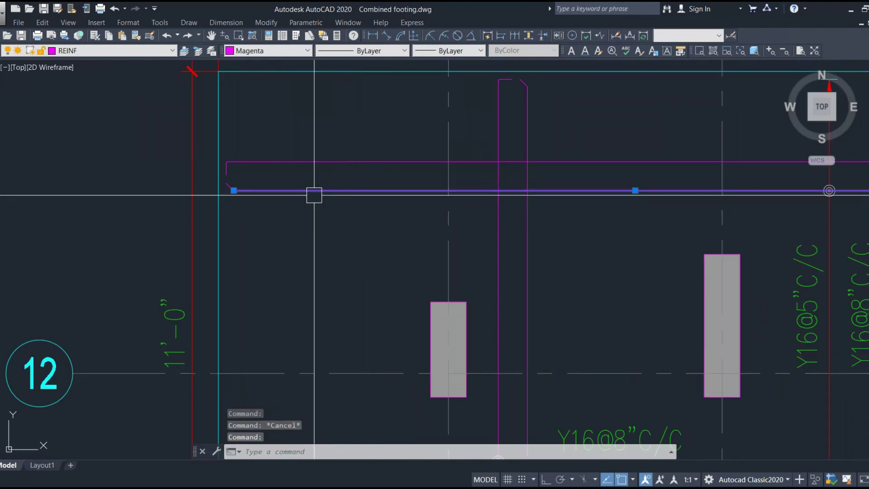
pyautogui.scroll(-4, 314, 195)
pyautogui.scroll(5, 425, 362)
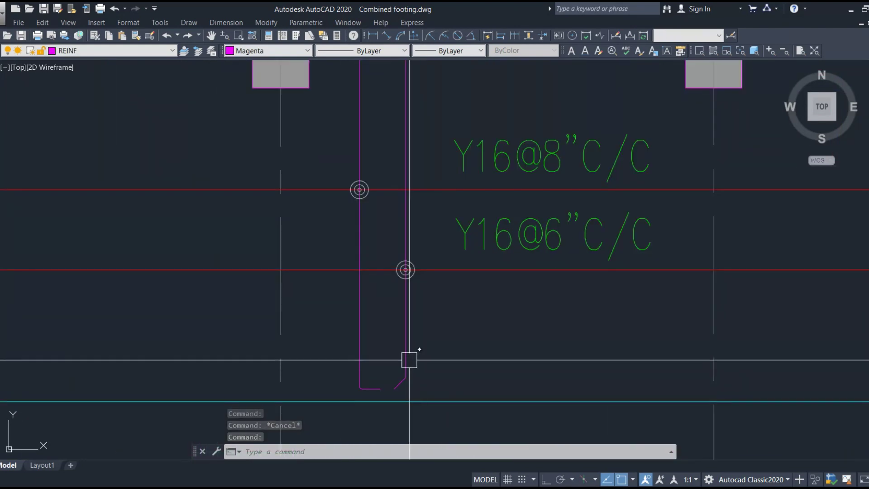
pyautogui.press('Escape')
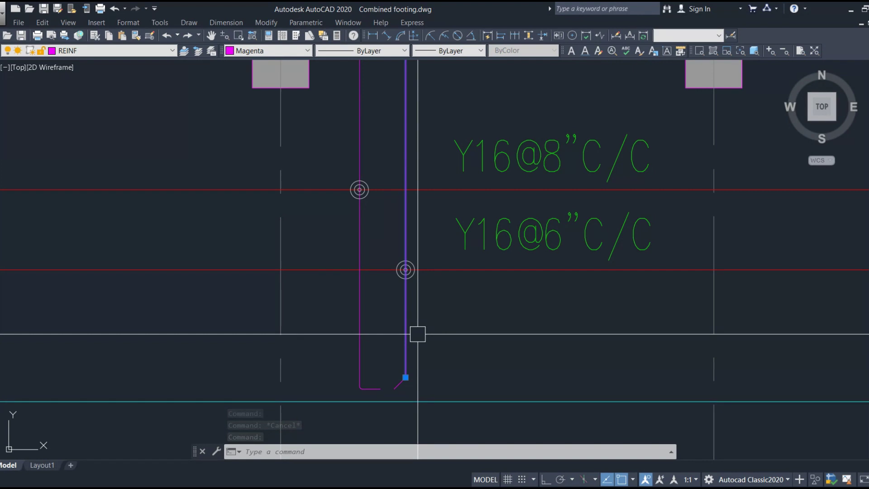
pyautogui.scroll(-7, 417, 334)
pyautogui.press('Escape')
pyautogui.scroll(5, 553, 108)
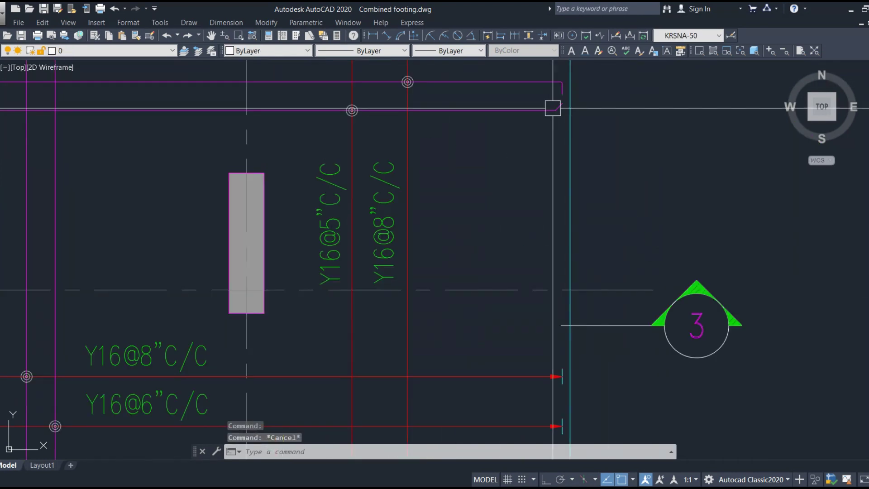
pyautogui.scroll(-3, 553, 110)
pyautogui.scroll(3, 549, 110)
pyautogui.scroll(-6, 543, 113)
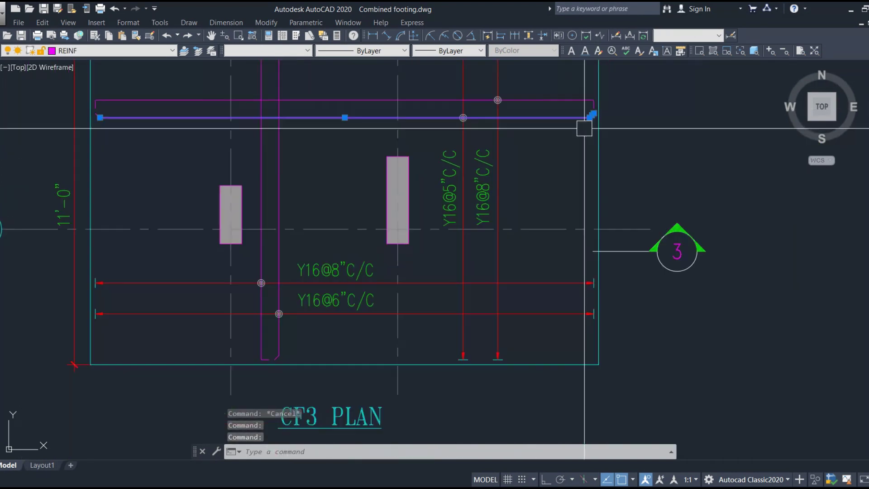
pyautogui.press('Escape')
pyautogui.scroll(6, 562, 127)
pyautogui.scroll(-5, 417, 311)
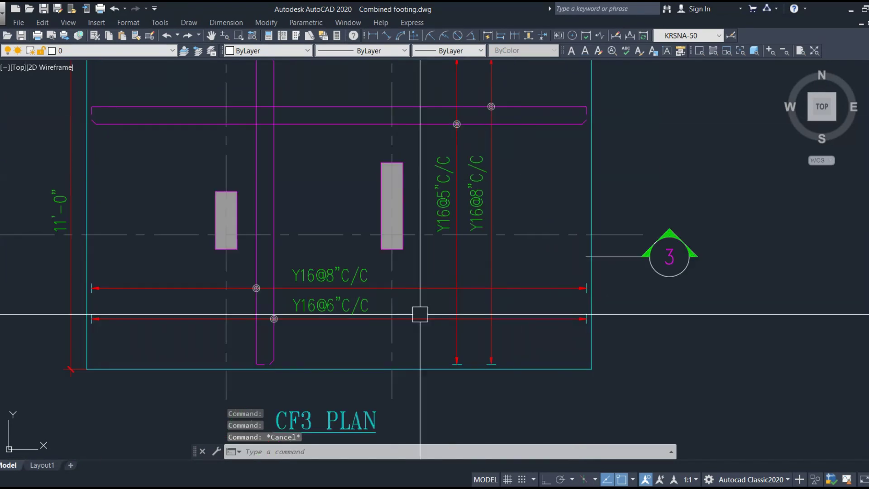
pyautogui.scroll(5, 306, 340)
pyautogui.click(318, 326)
pyautogui.scroll(3, 374, 119)
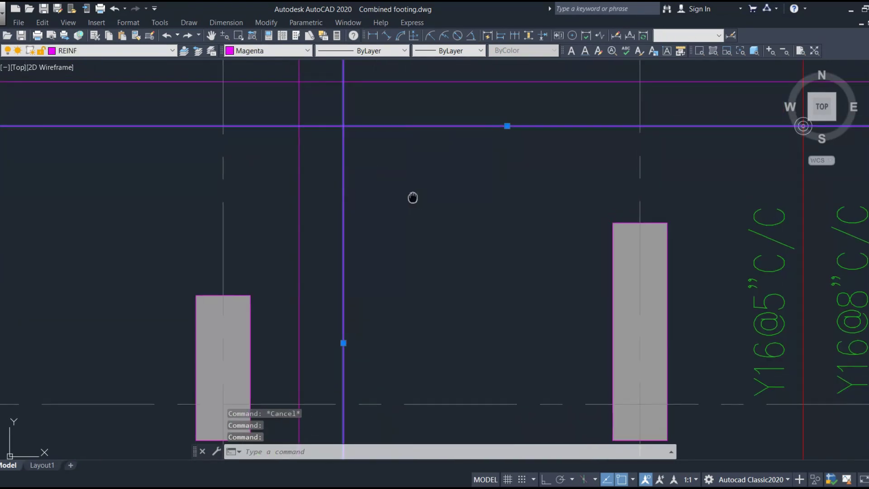
pyautogui.scroll(-2, 477, 267)
pyautogui.scroll(4, 413, 126)
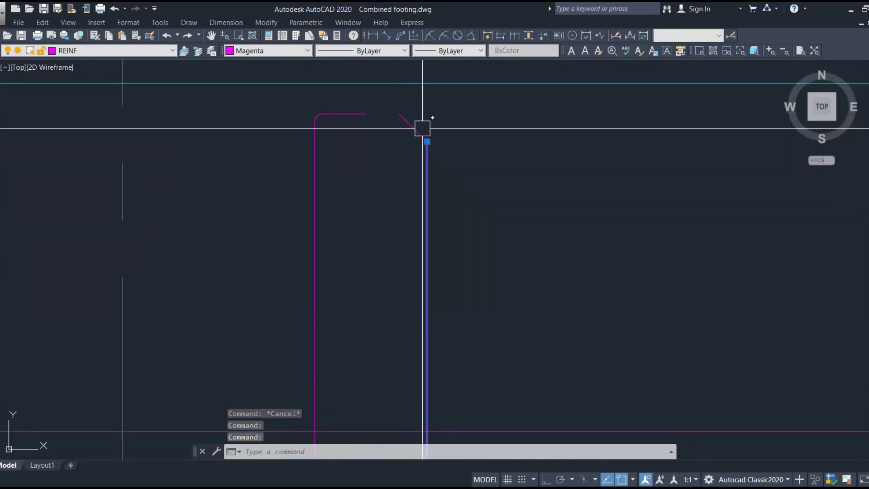
pyautogui.scroll(-6, 455, 140)
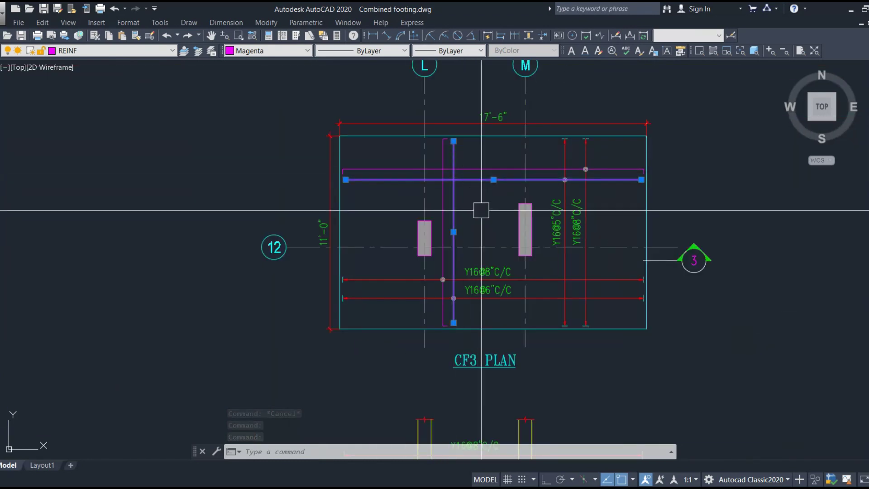
pyautogui.scroll(2, 491, 425)
pyautogui.moveTo(493, 436); pyautogui.dragTo(448, 170)
pyautogui.scroll(2, 344, 287)
pyautogui.scroll(4, 345, 287)
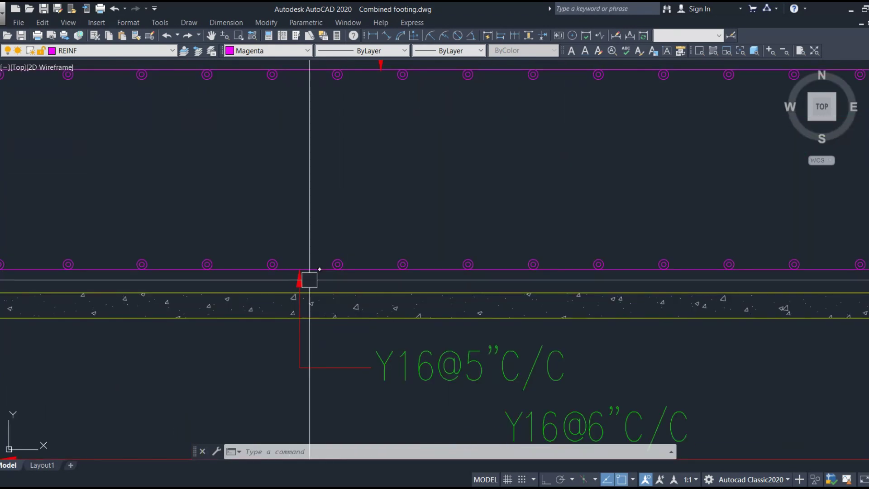
pyautogui.scroll(-3, 431, 356)
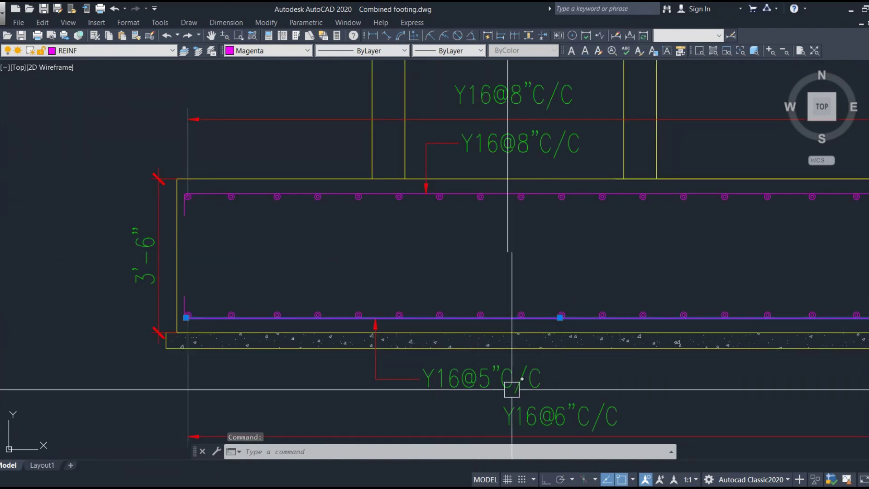
pyautogui.scroll(-3, 465, 408)
pyautogui.scroll(5, 422, 208)
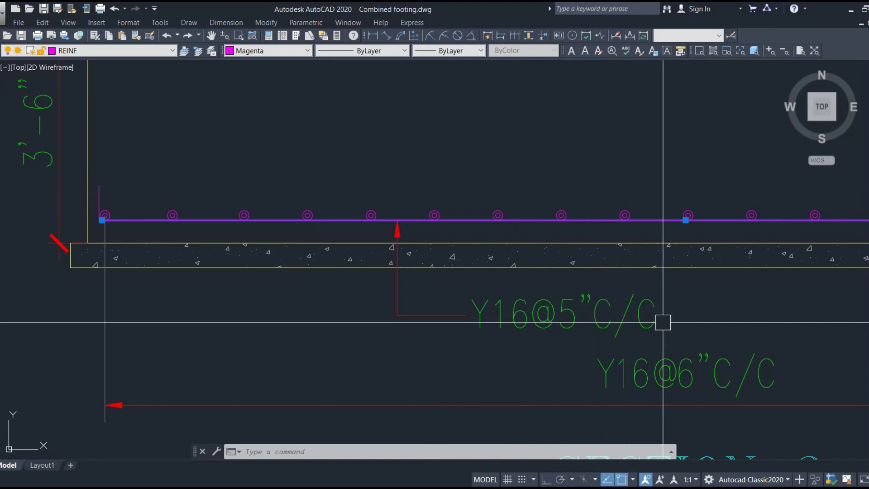
pyautogui.scroll(2, 417, 195)
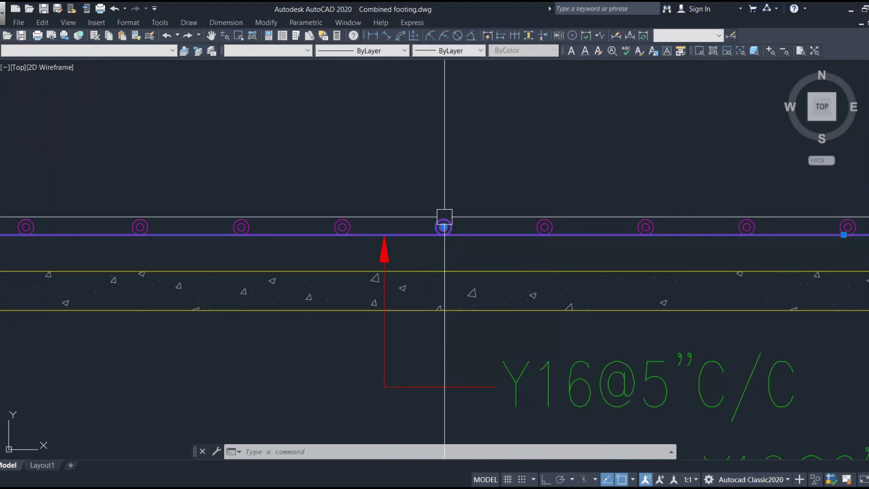
pyautogui.scroll(-4, 361, 217)
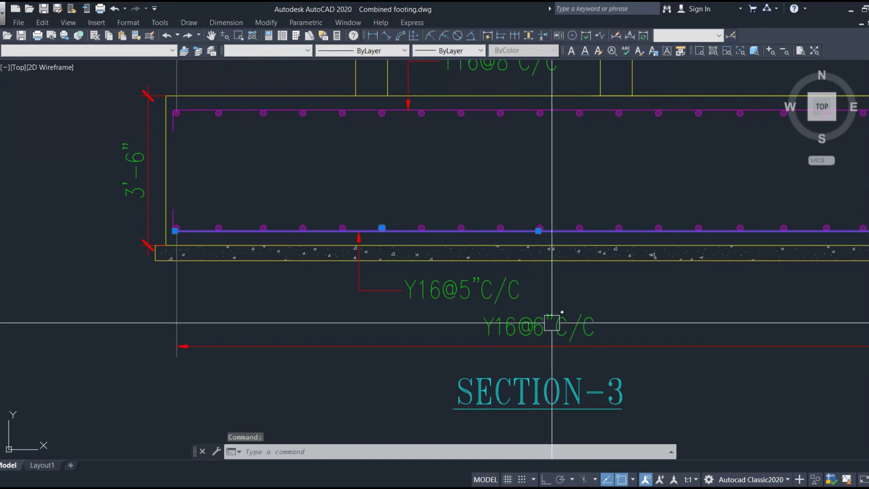
pyautogui.press('Escape')
pyautogui.scroll(8, 381, 236)
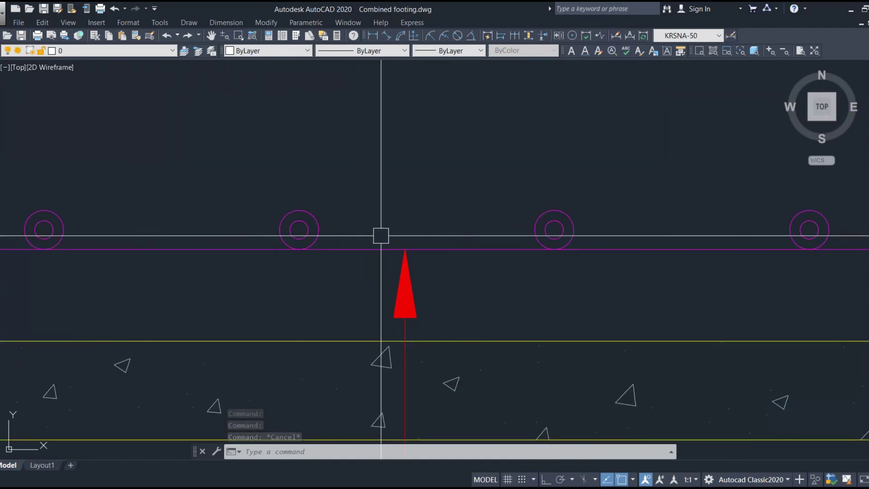
pyautogui.click(375, 252)
pyautogui.press('Escape')
pyautogui.click(304, 228)
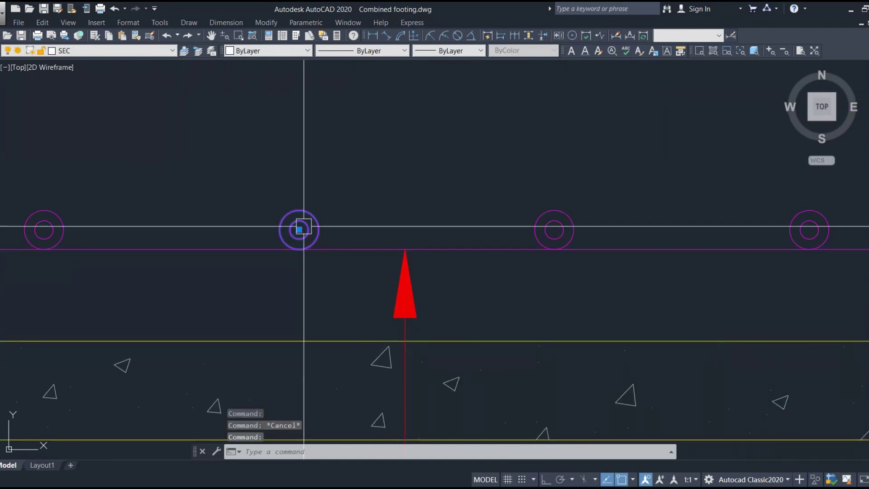
pyautogui.scroll(-3, 421, 273)
pyautogui.click(421, 268)
pyautogui.scroll(3, 458, 262)
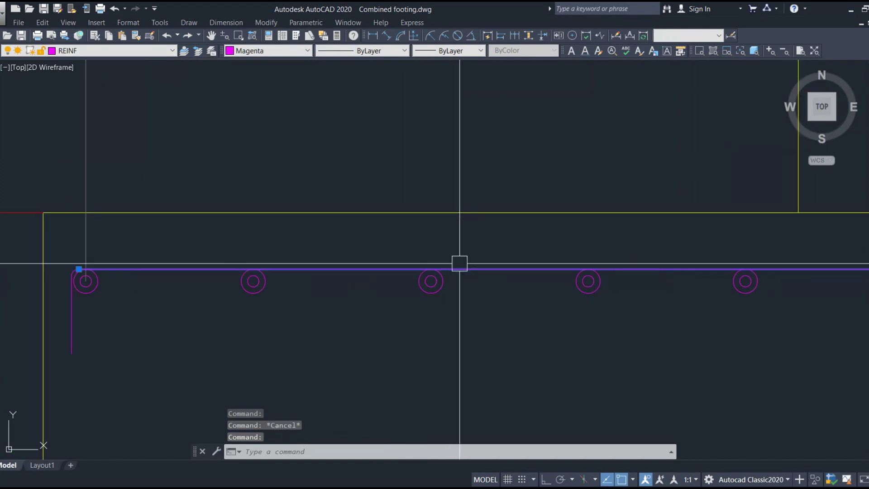
pyautogui.click(429, 281)
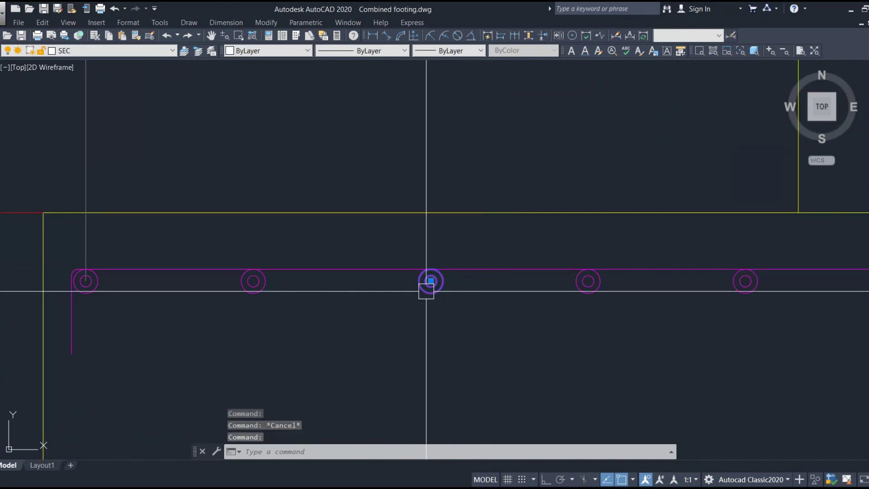
pyautogui.scroll(-5, 439, 266)
pyautogui.press('Escape')
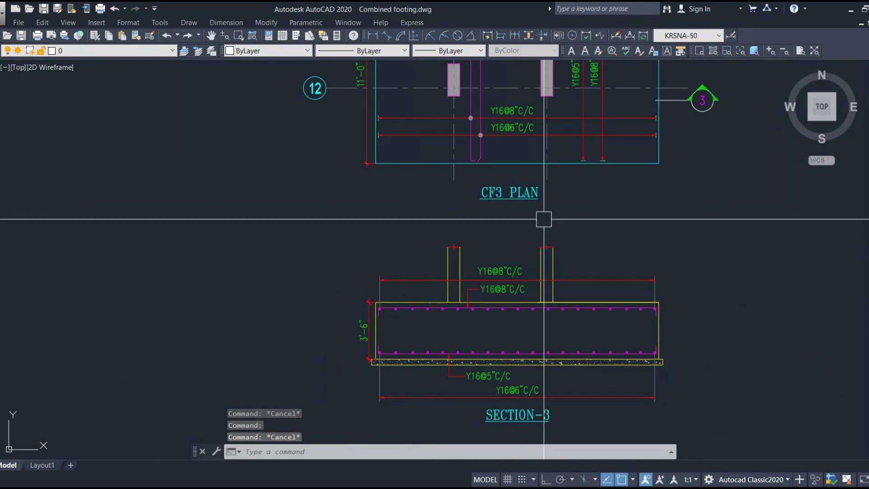
pyautogui.scroll(3, 458, 357)
pyautogui.scroll(6, 415, 171)
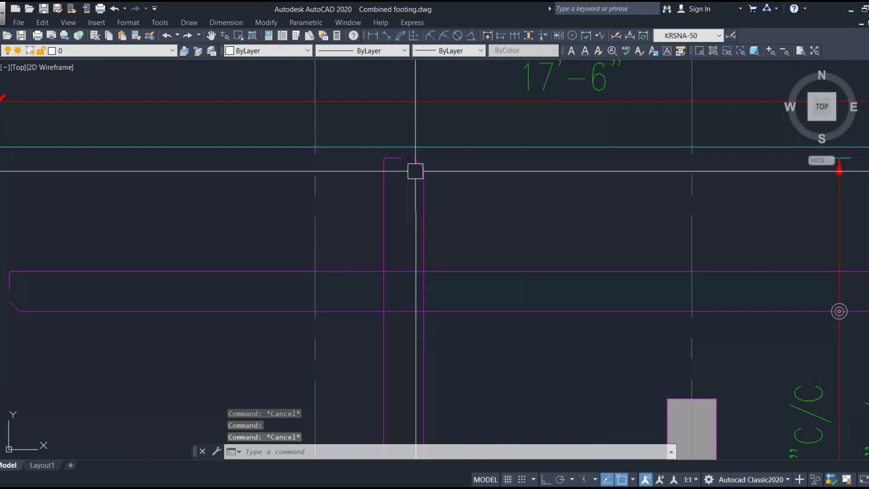
pyautogui.click(385, 192)
pyautogui.scroll(-4, 413, 165)
pyautogui.scroll(4, 353, 236)
pyautogui.click(353, 236)
pyautogui.scroll(-1, 342, 188)
pyautogui.moveTo(773, 225); pyautogui.dragTo(595, 243)
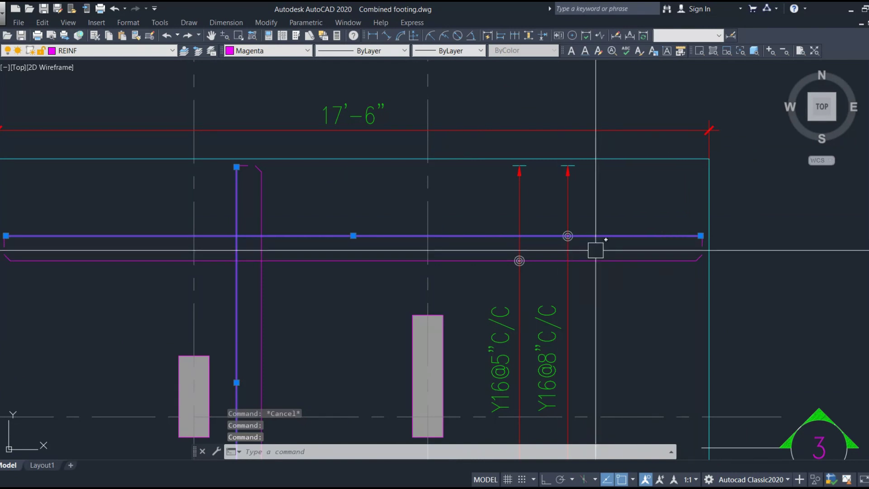
pyautogui.moveTo(563, 367); pyautogui.dragTo(635, 173)
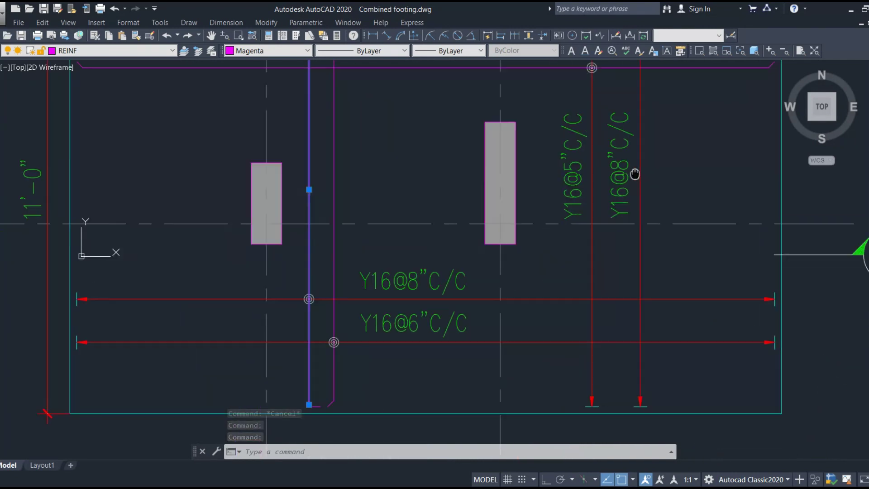
pyautogui.scroll(4, 343, 248)
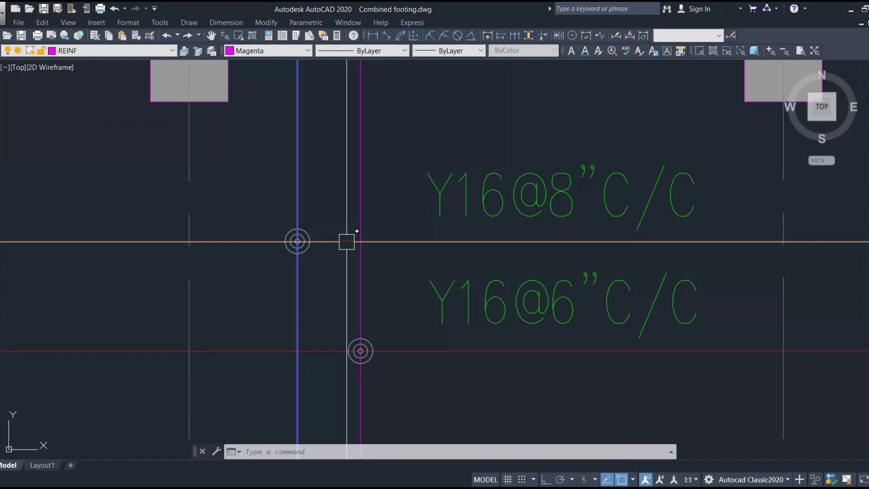
pyautogui.click(346, 242)
pyautogui.click(548, 219)
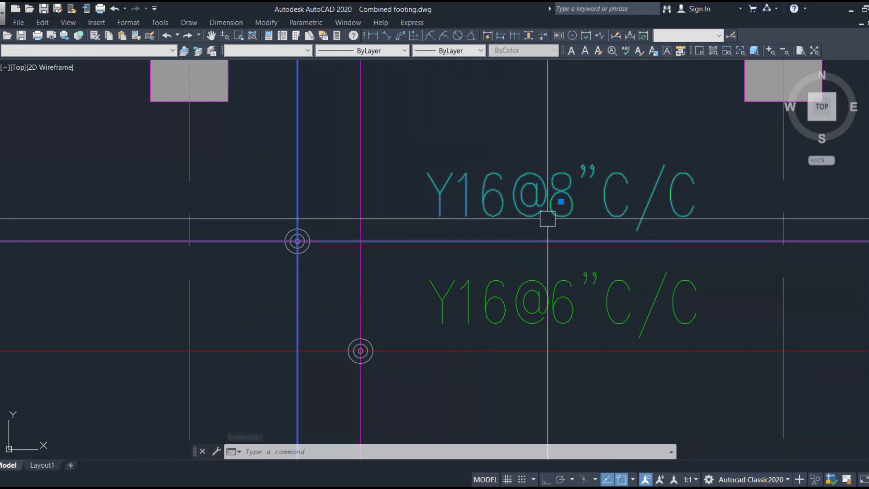
pyautogui.scroll(-8, 438, 243)
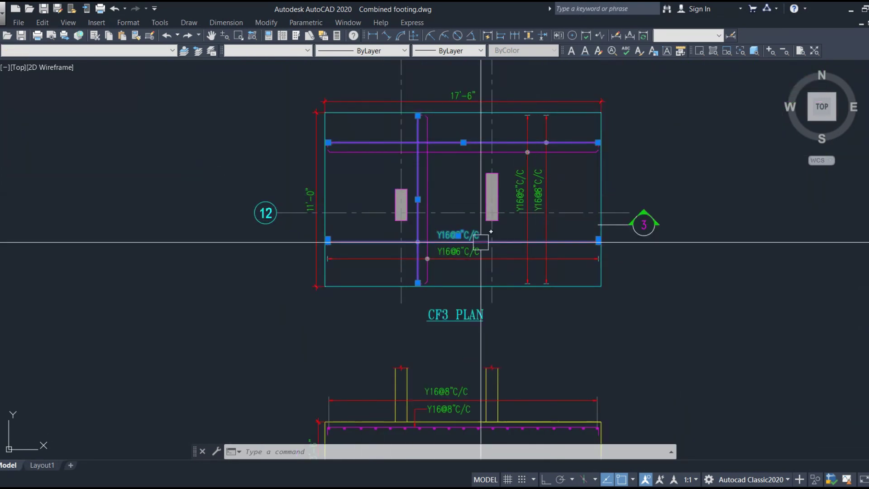
pyautogui.moveTo(476, 411); pyautogui.dragTo(508, 237)
pyautogui.scroll(6, 466, 247)
pyautogui.click(473, 243)
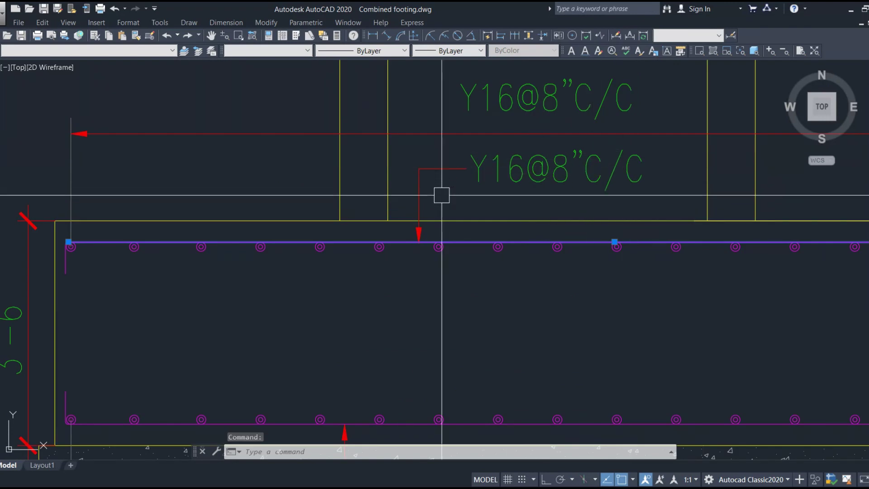
pyautogui.moveTo(471, 155); pyautogui.dragTo(514, 229)
pyautogui.press('Escape')
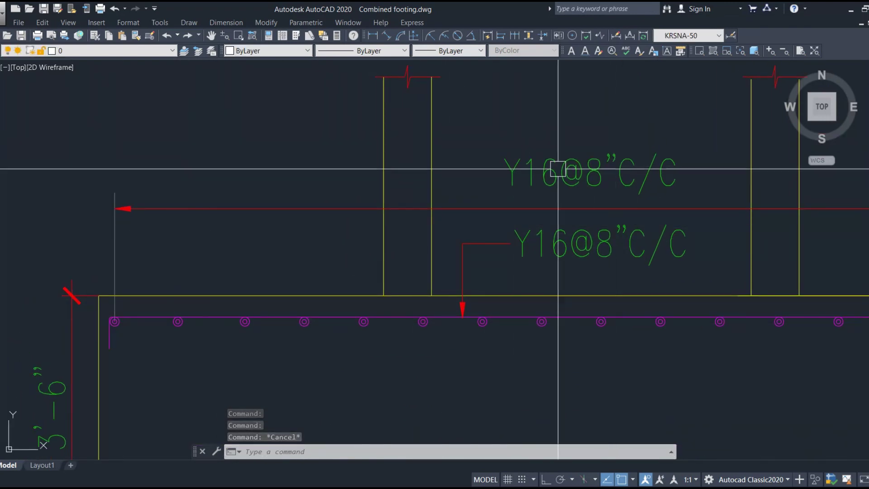
pyautogui.scroll(-5, 481, 237)
pyautogui.scroll(-3, 479, 237)
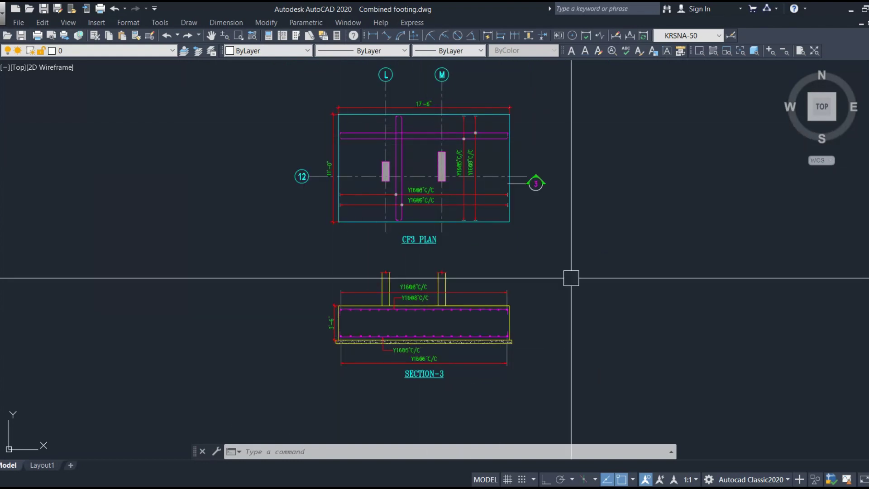
# Pan and zoom around the RF1 plan and Sections A and B, then across the S-07 layout
pyautogui.moveTo(571, 278); pyautogui.dragTo(571, 303)
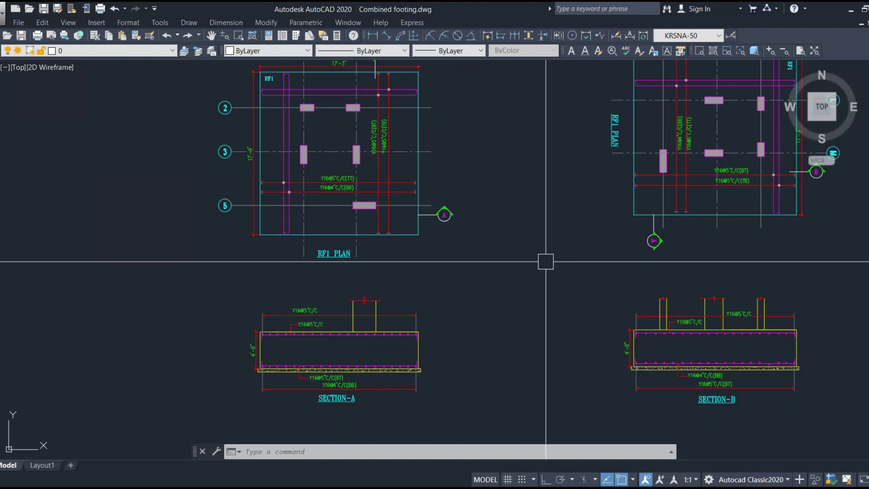
pyautogui.moveTo(541, 212)
pyautogui.mouseDown()
pyautogui.moveTo(540, 235)
pyautogui.moveTo(564, 253)
pyautogui.mouseUp()
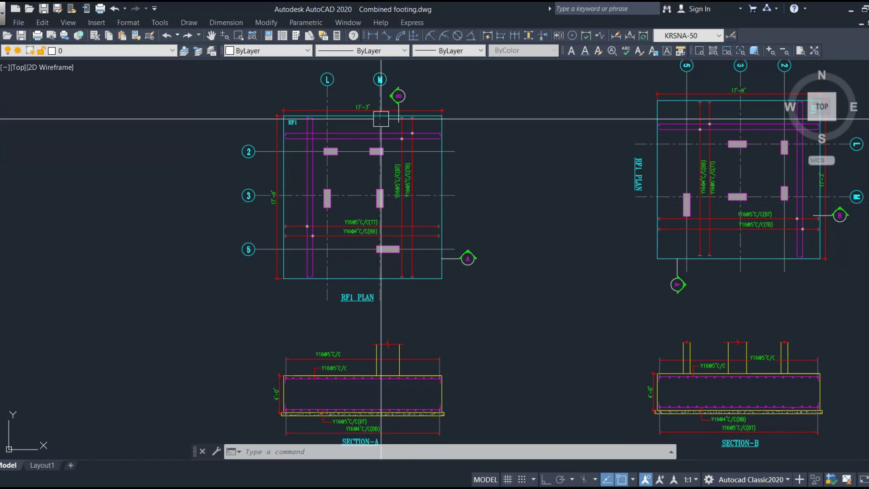
pyautogui.scroll(7, 395, 295)
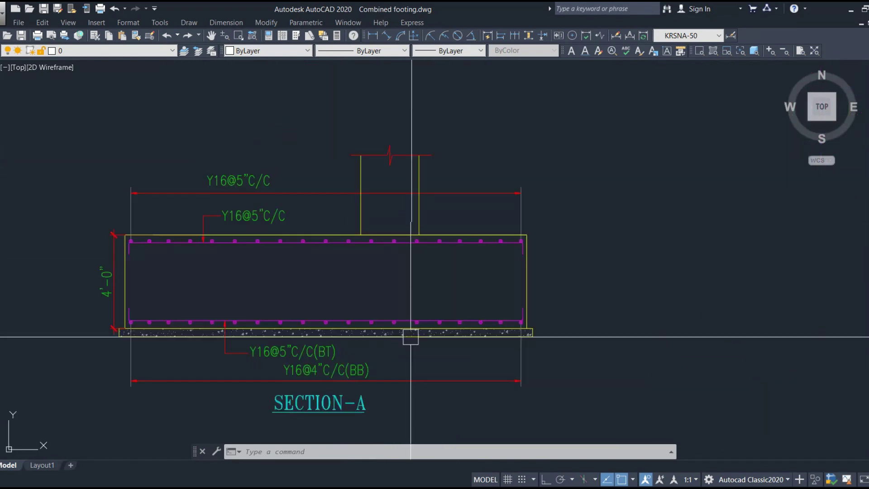
pyautogui.scroll(-3, 566, 344)
pyautogui.scroll(5, 450, 393)
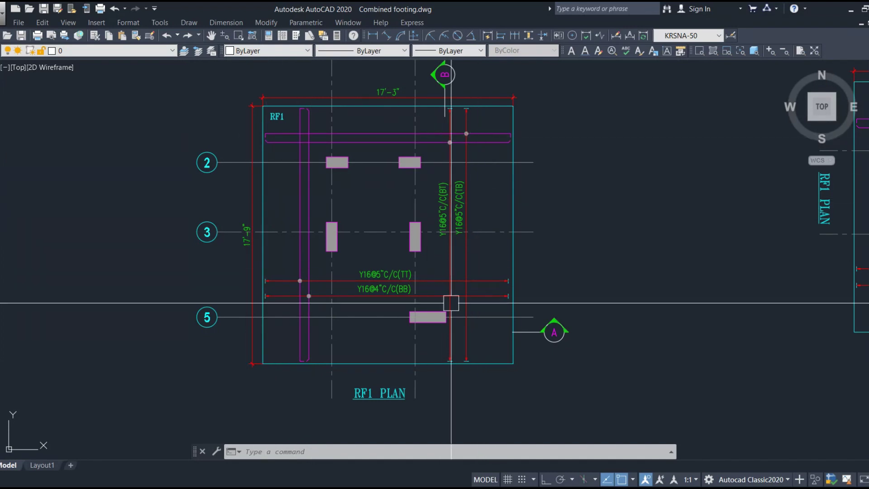
pyautogui.scroll(-2, 358, 271)
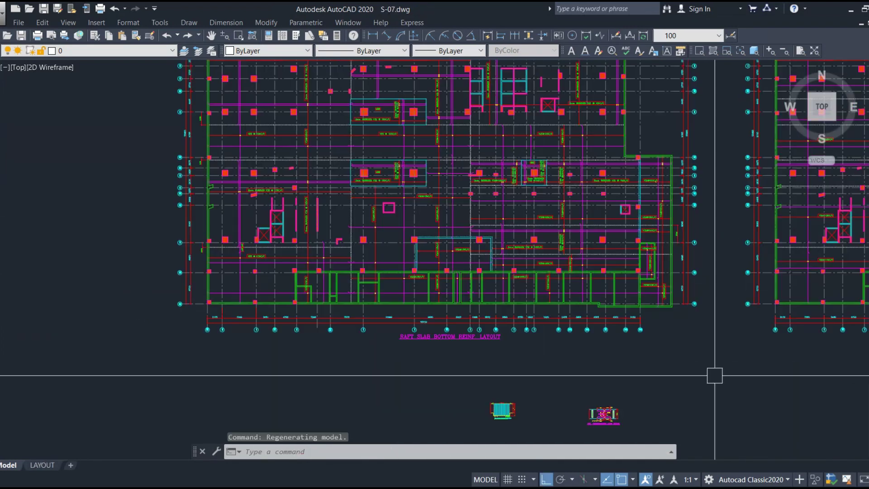
pyautogui.moveTo(714, 371); pyautogui.dragTo(687, 423)
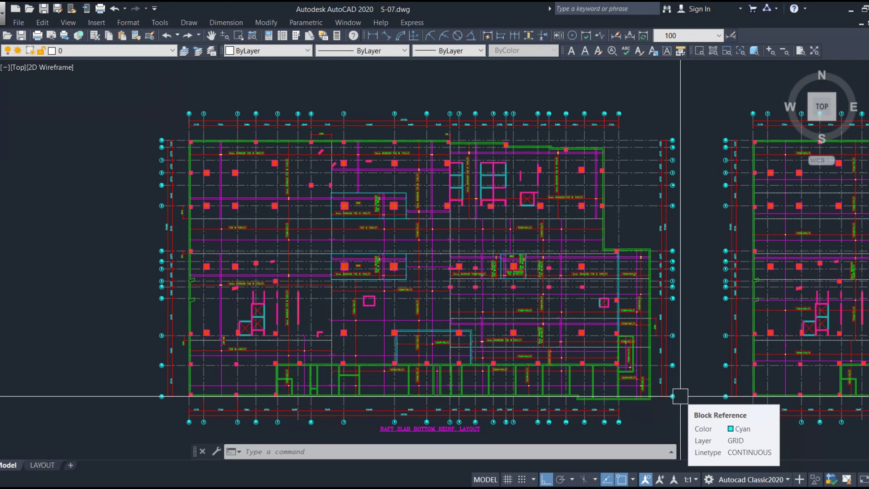
# Zoom and pan across the S-07 raft slab layouts to reach the top reinforcement layout title
pyautogui.scroll(6, 446, 294)
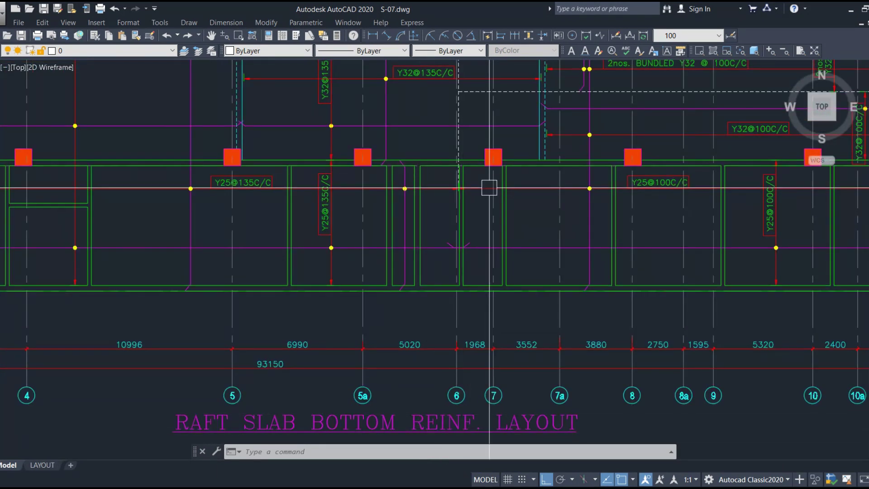
pyautogui.scroll(-4, 490, 188)
pyautogui.moveTo(489, 108); pyautogui.dragTo(396, 264)
pyautogui.scroll(-4, 396, 264)
pyautogui.scroll(6, 522, 351)
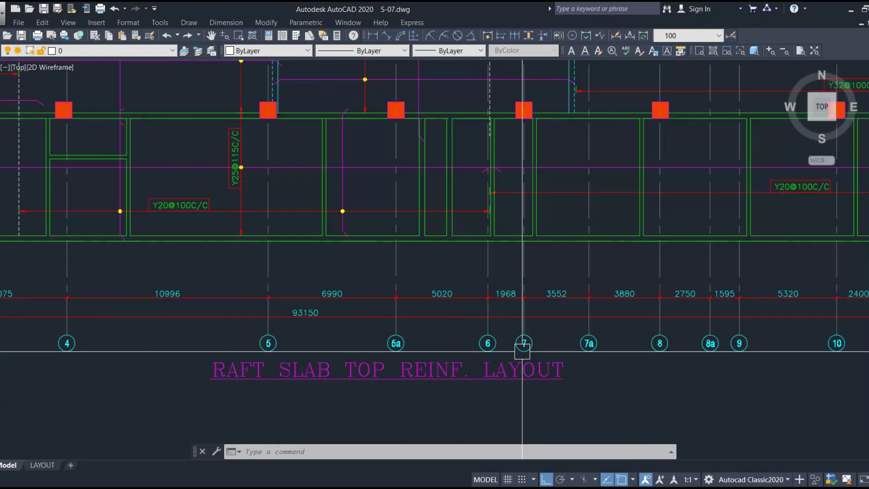
pyautogui.scroll(-4, 614, 385)
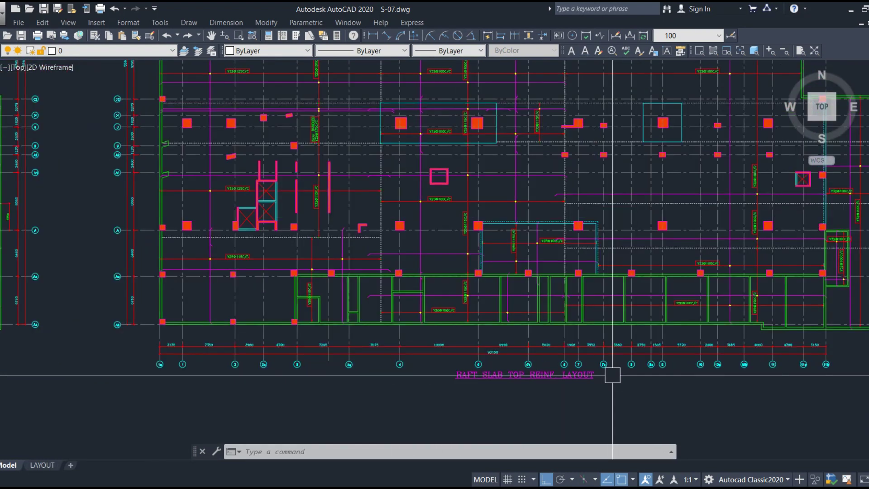
pyautogui.scroll(5, 475, 345)
pyautogui.scroll(3, 496, 316)
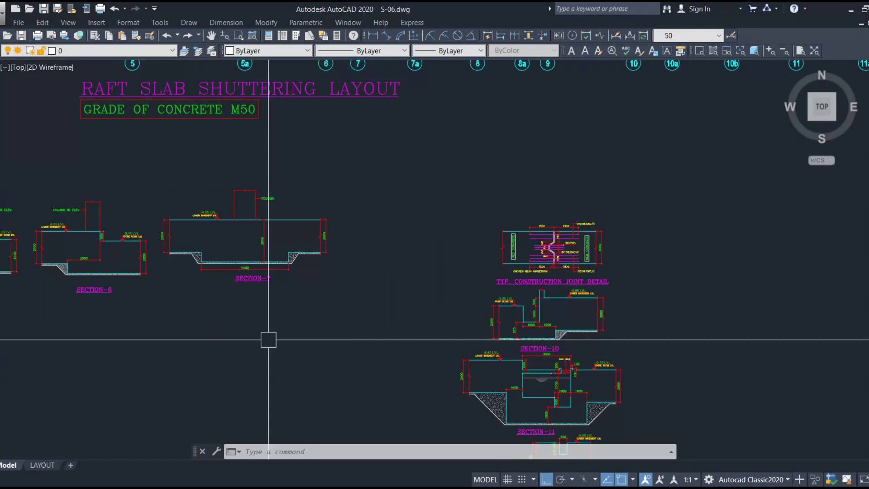
pyautogui.scroll(4, 501, 324)
pyautogui.moveTo(287, 337); pyautogui.dragTo(842, 321)
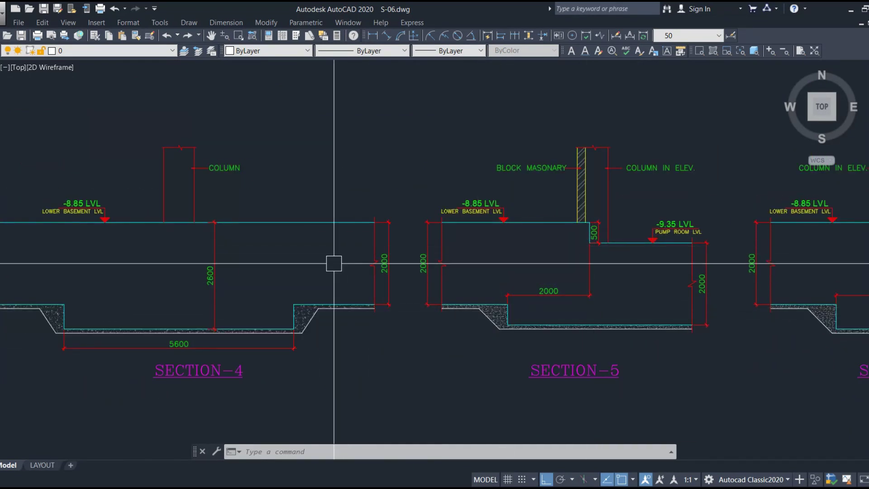
pyautogui.scroll(-5, 333, 263)
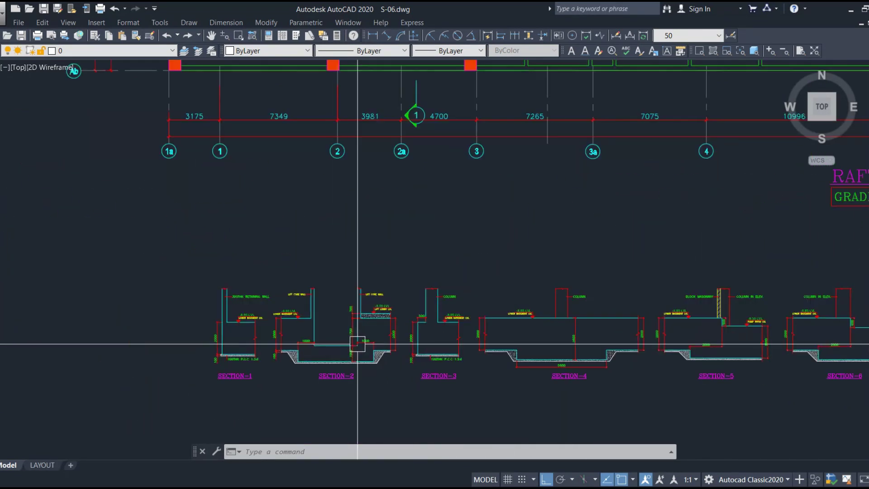
pyautogui.scroll(-2, 228, 355)
pyautogui.moveTo(692, 397)
pyautogui.mouseDown()
pyautogui.moveTo(468, 396)
pyautogui.moveTo(358, 320)
pyautogui.mouseUp()
pyautogui.scroll(5, 636, 343)
pyautogui.scroll(-10, 719, 454)
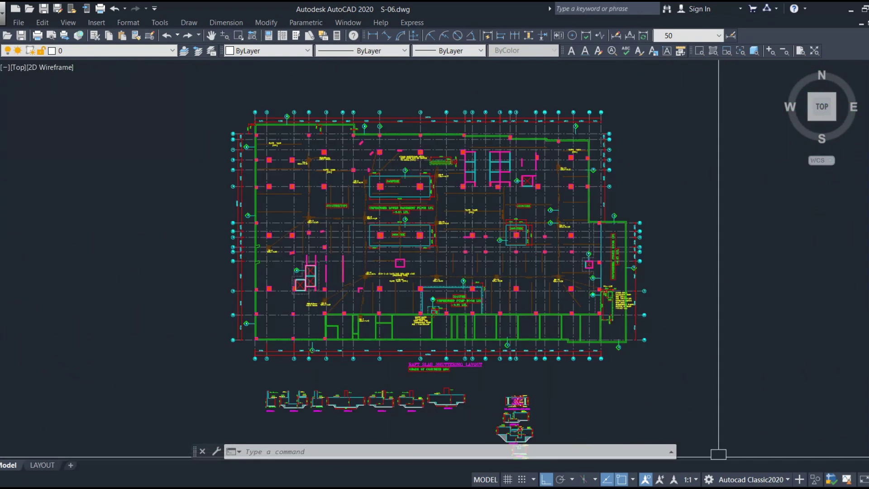